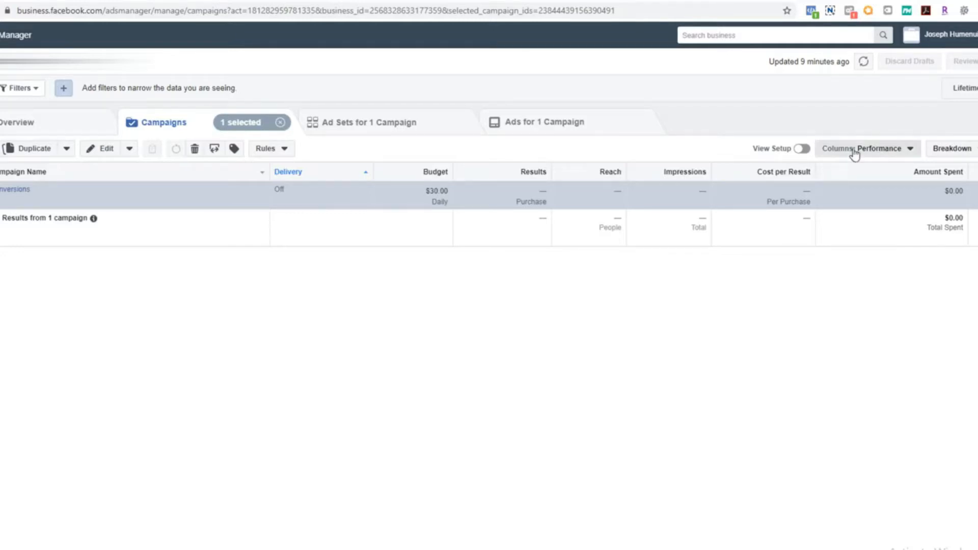
Step: Customize the campaign table columns by adding Link Clicks, CTR (Link Click-Through Rate) and CPC (Cost per Link Click)
click(856, 154)
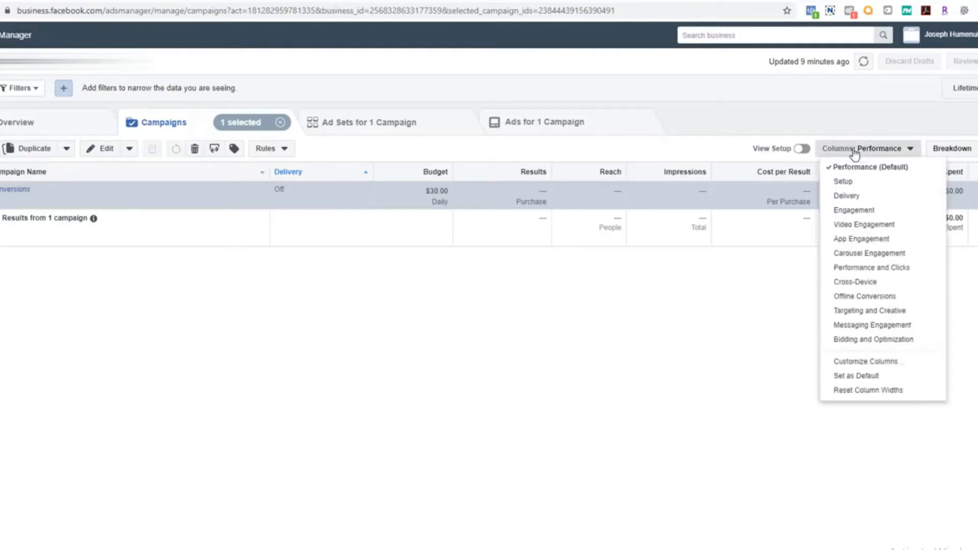
click(886, 371)
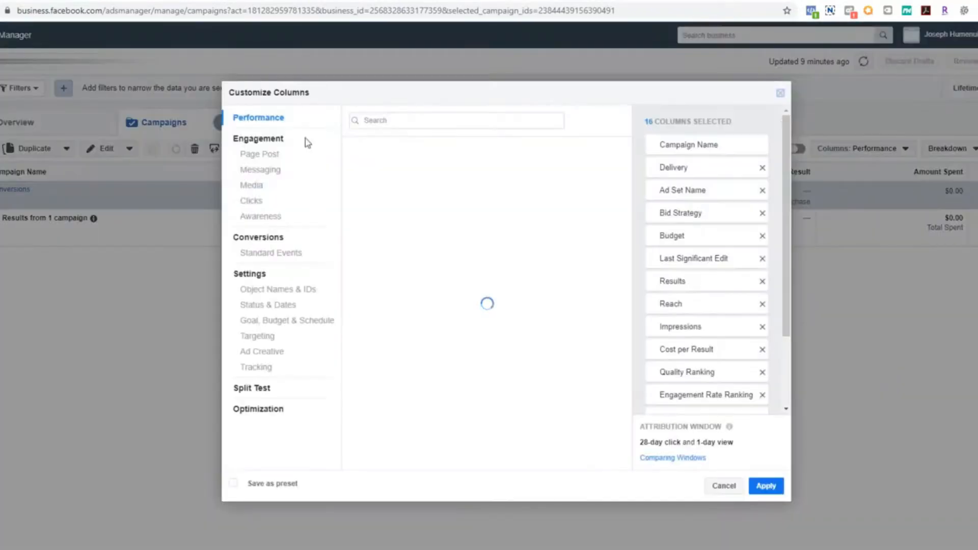
click(427, 121)
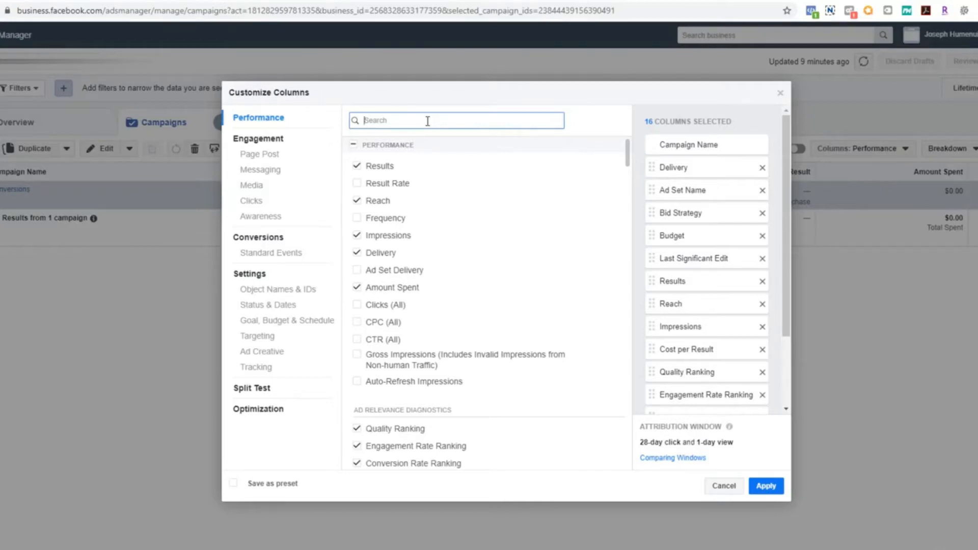
text(link)
click(357, 169)
click(357, 204)
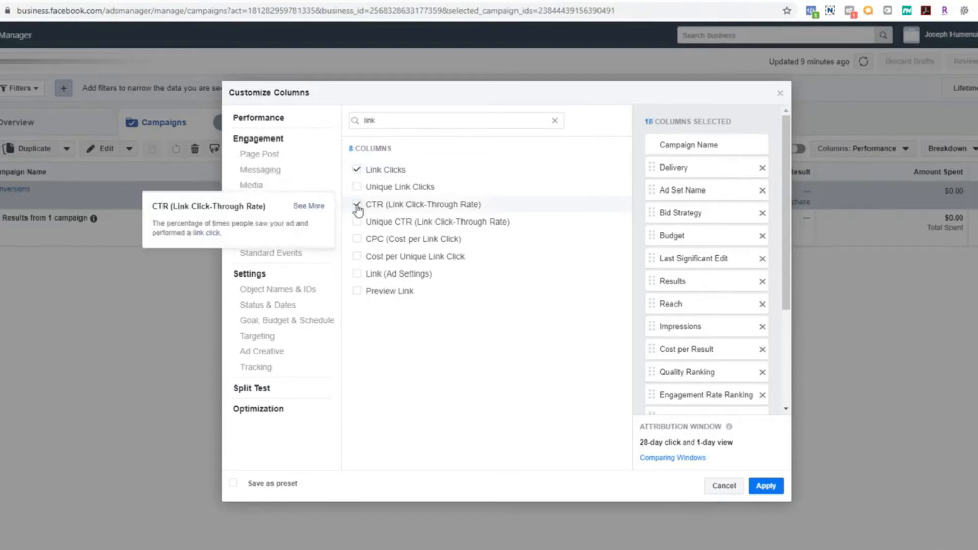
click(357, 239)
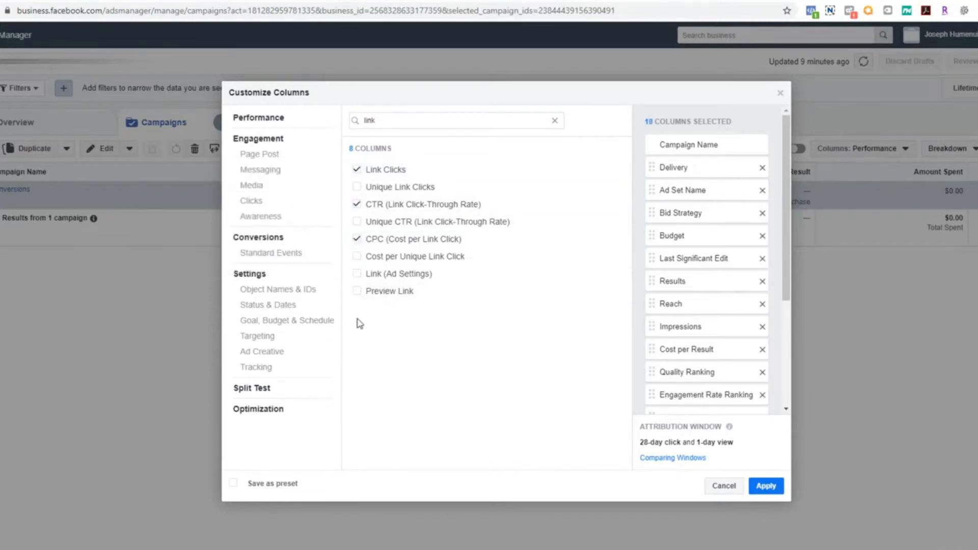
Step: Search the columns for "purchase" and add total Purchase ROAS plus the total and cost metrics for Purchases
click(392, 125)
double_click(392, 126)
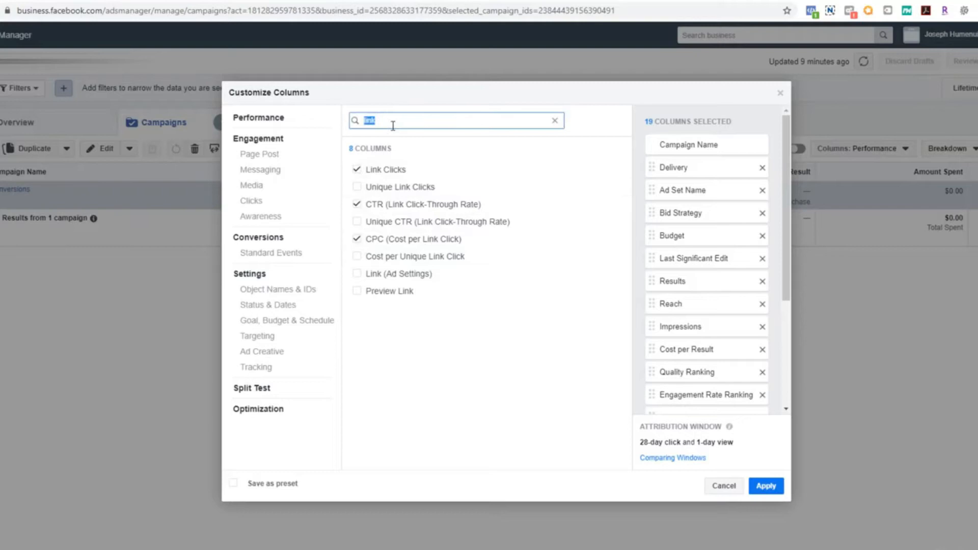
text(purchase)
click(486, 226)
click(484, 247)
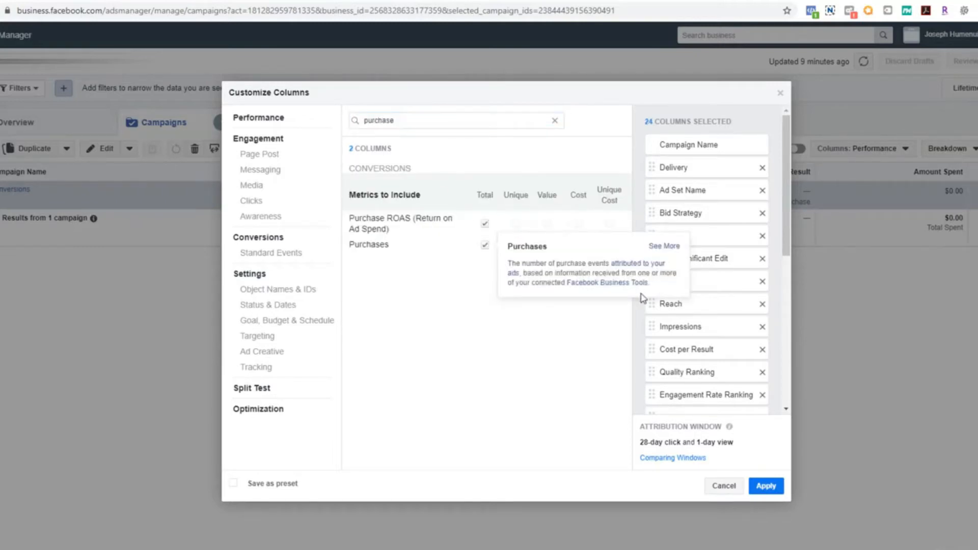
click(486, 246)
click(578, 246)
click(486, 247)
Step: Remove Schedule, Ends, Last Significant Edit and the Conversion Rate, Engagement Rate and Quality Ranking columns from the selected columns
scroll(687, 298, down, 10)
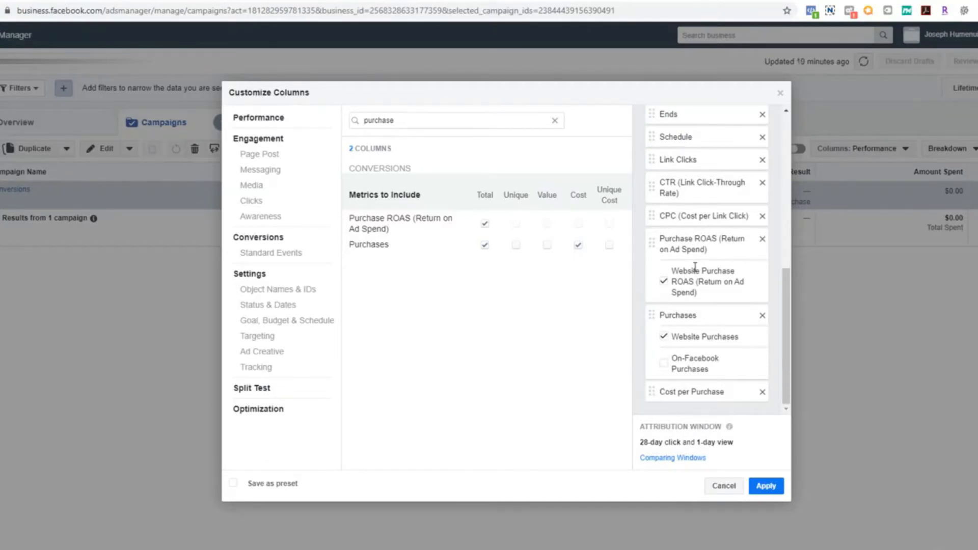
click(764, 139)
click(763, 138)
click(763, 116)
scroll(765, 214, up, 2)
click(763, 234)
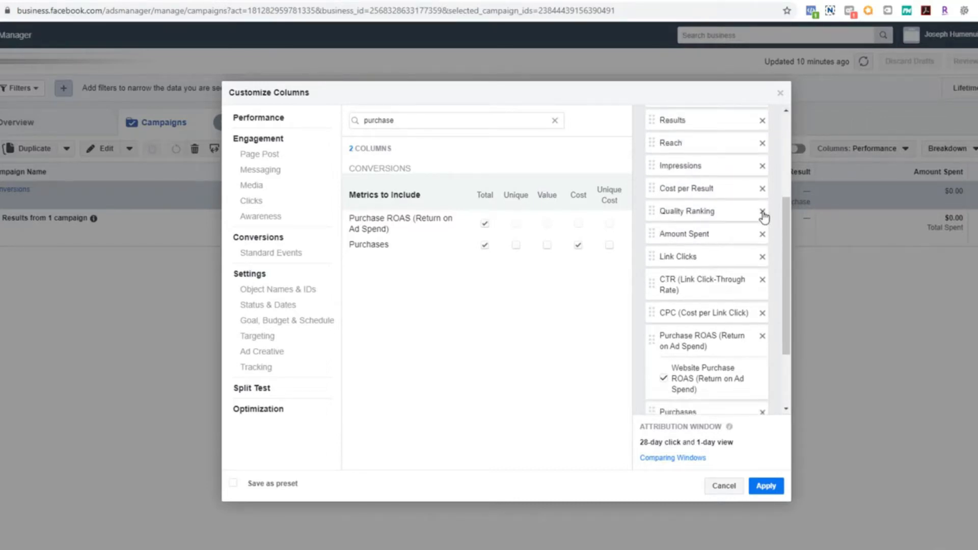
click(763, 212)
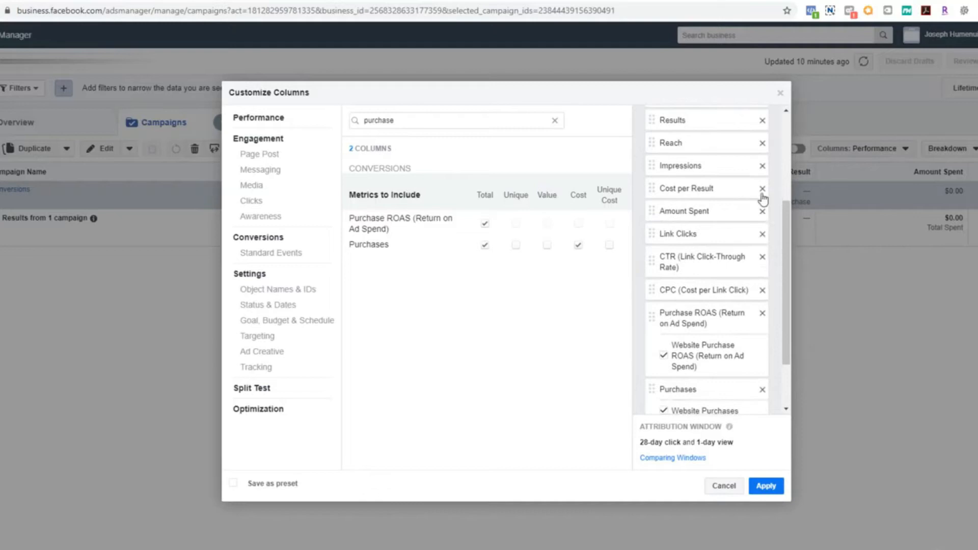
scroll(749, 141, up, 3)
click(763, 169)
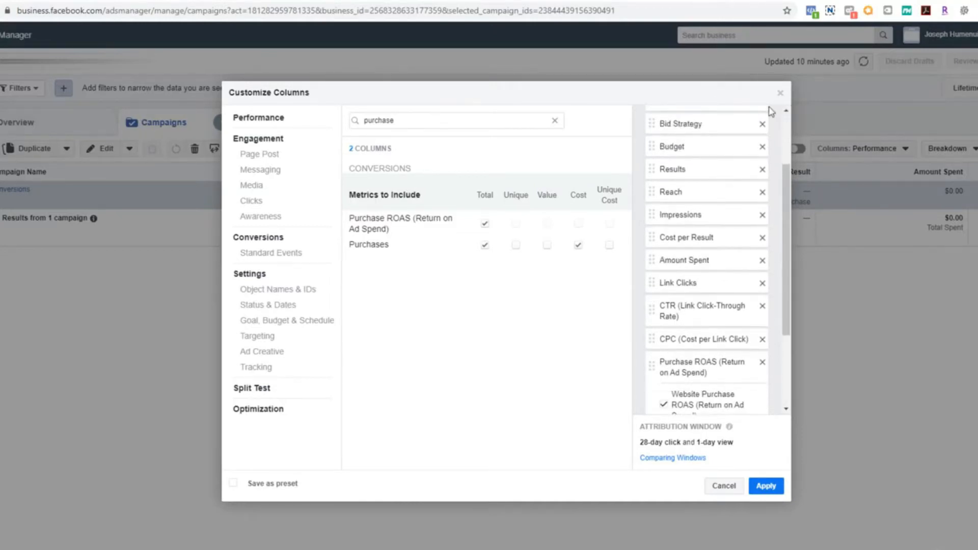
scroll(771, 111, up, 3)
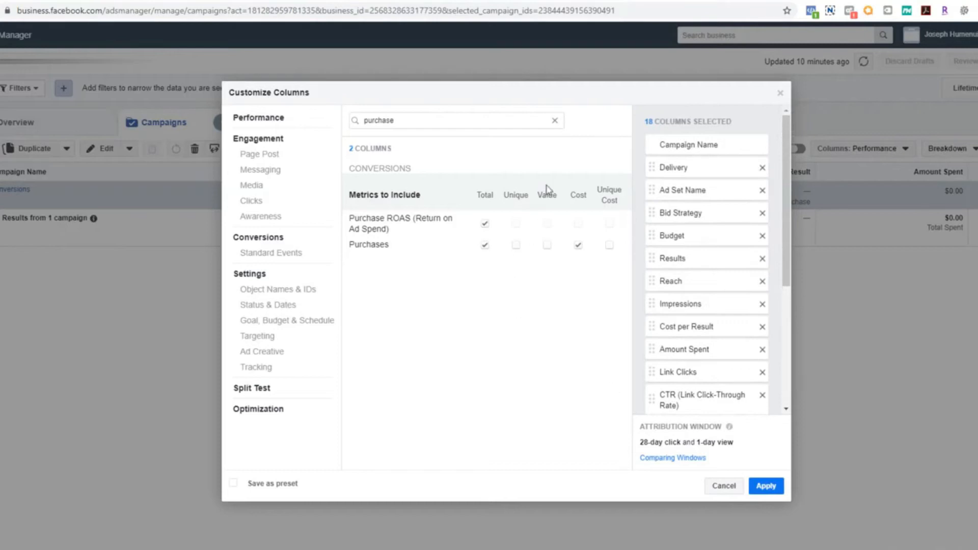
Step: Search the columns for "add to cart" and add the total Adds to Cart metric
scroll(658, 147, down, 5)
double_click(456, 123)
text(add to cart)
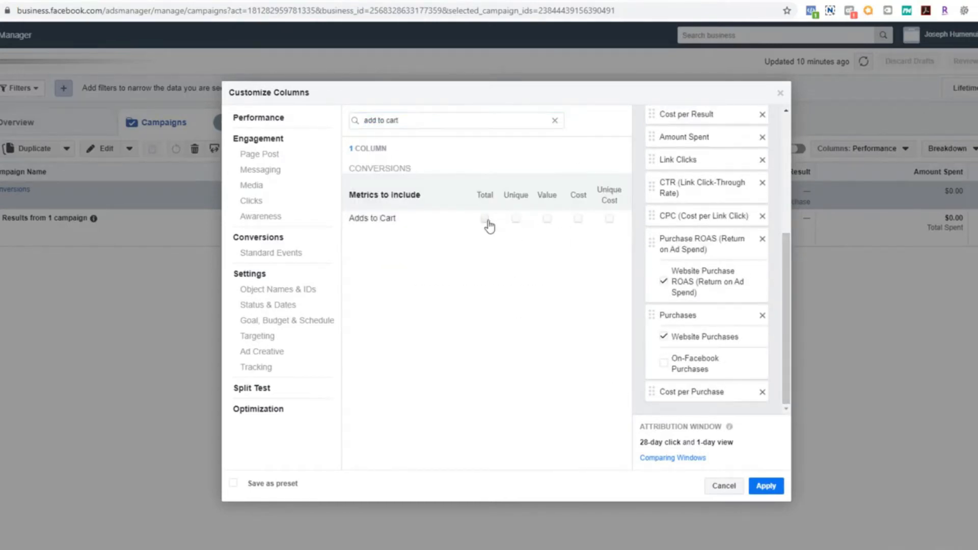
click(485, 219)
Step: Search the columns for "initi" and add the total Checkouts Initiated metric with Website Checkouts Initiated unticked
double_click(423, 122)
key(Delete)
click(557, 255)
click(407, 121)
key(ctrl+a)
key(BackSpace)
text(initi)
click(485, 219)
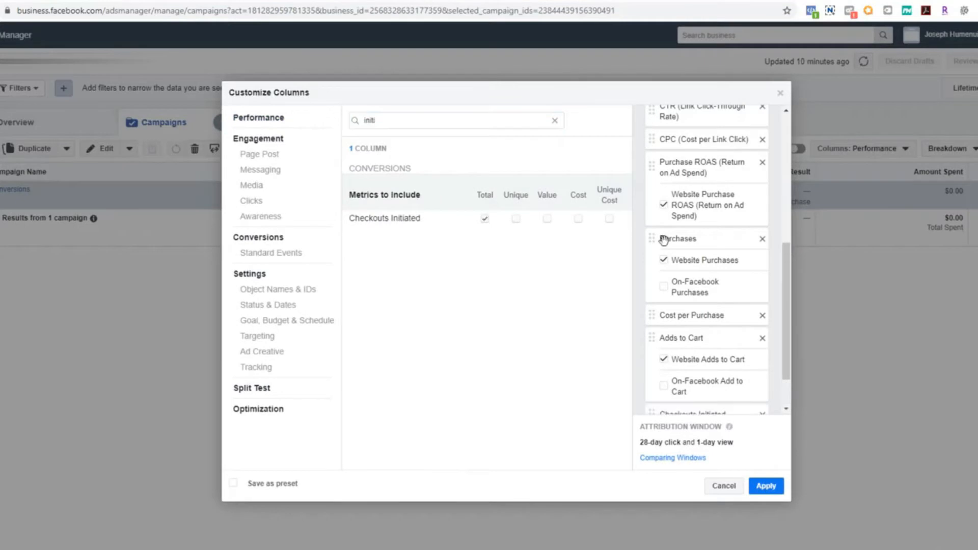
scroll(718, 273, down, 2)
click(664, 386)
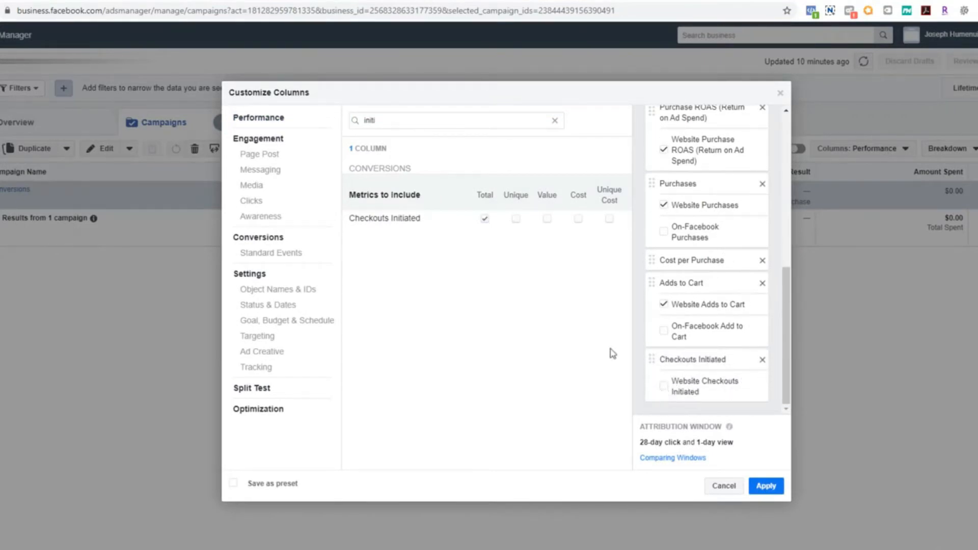
Step: Reorder the selected columns so Purchases, Purchase ROAS and Cost per Purchase follow Checkouts Initiated in that order
drag(653, 184, 655, 379)
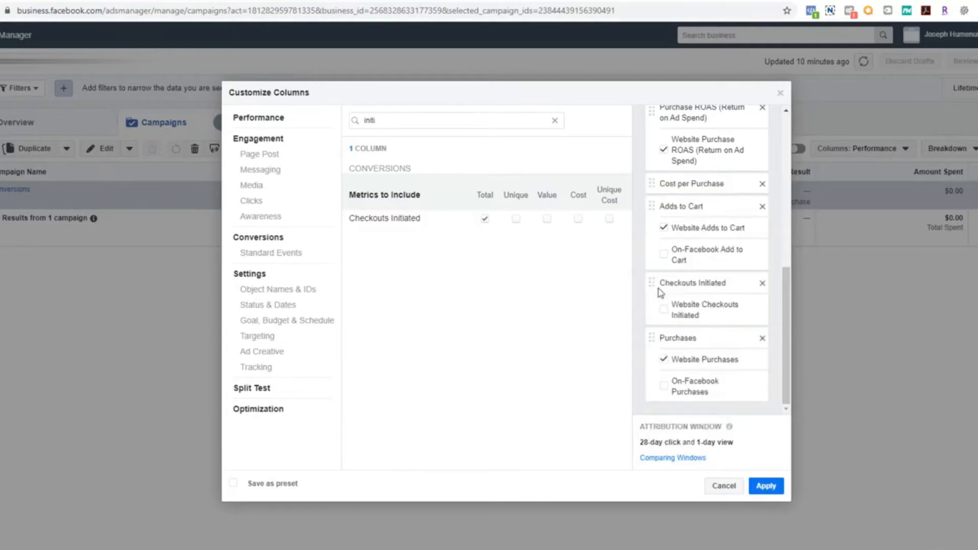
drag(652, 184, 664, 408)
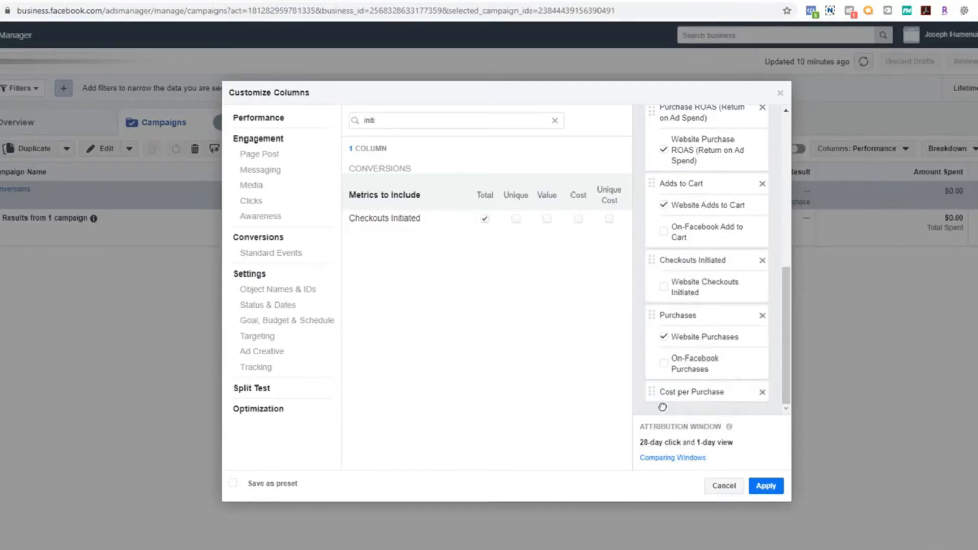
scroll(782, 319, up, 1)
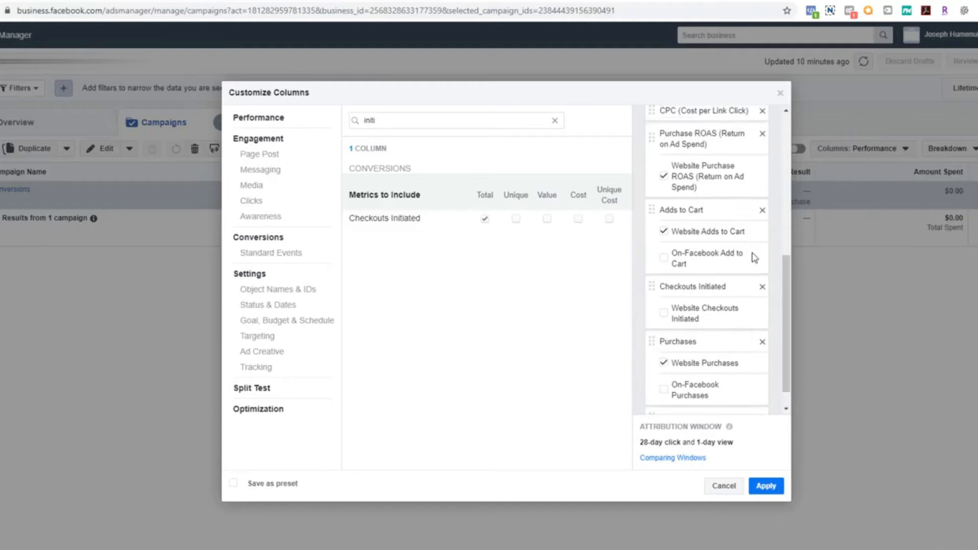
drag(652, 136, 652, 368)
Step: Include Website Checkouts Initiated among the selected columns and apply the column customization
drag(787, 306, 790, 183)
drag(788, 237, 778, 327)
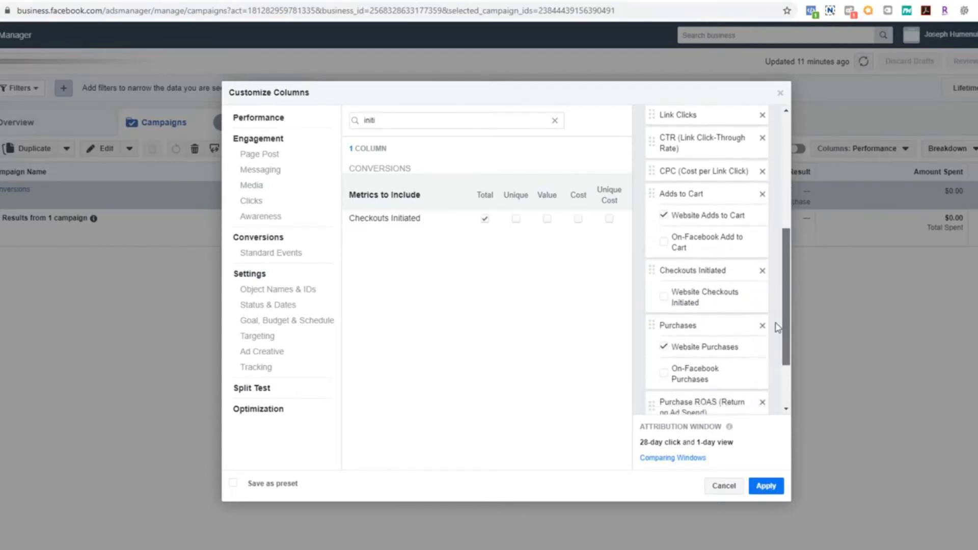
drag(777, 328, 778, 366)
click(664, 210)
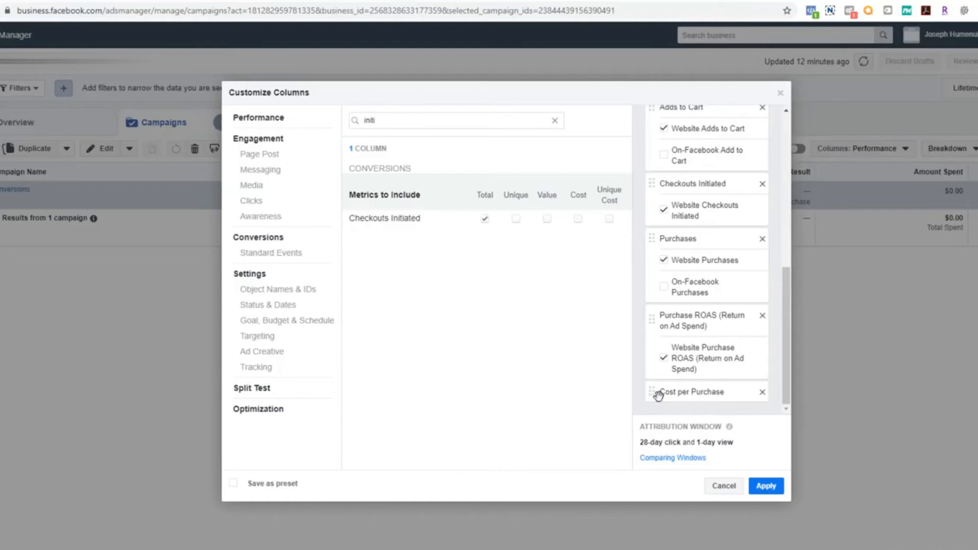
click(775, 485)
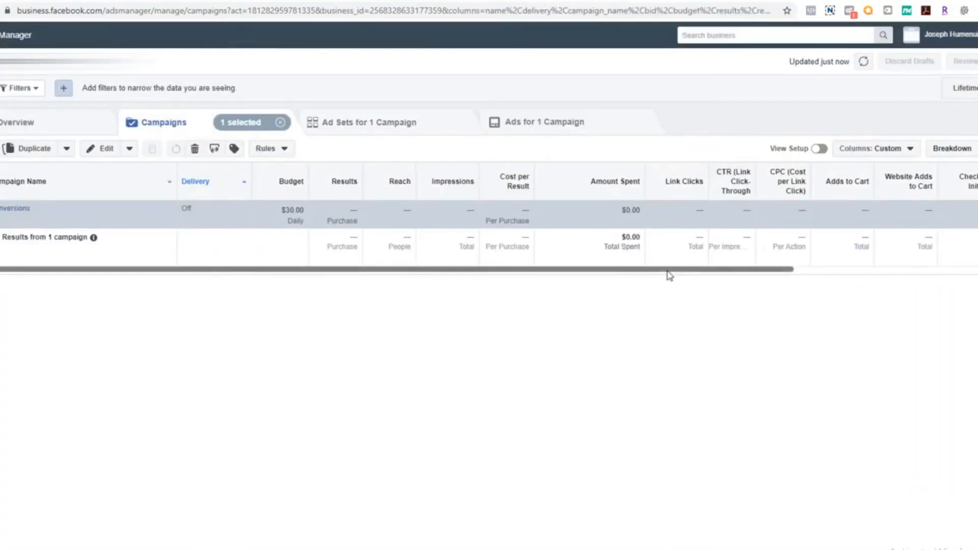
Step: Save the custom column layout as a column preset named Focus
drag(669, 271, 953, 273)
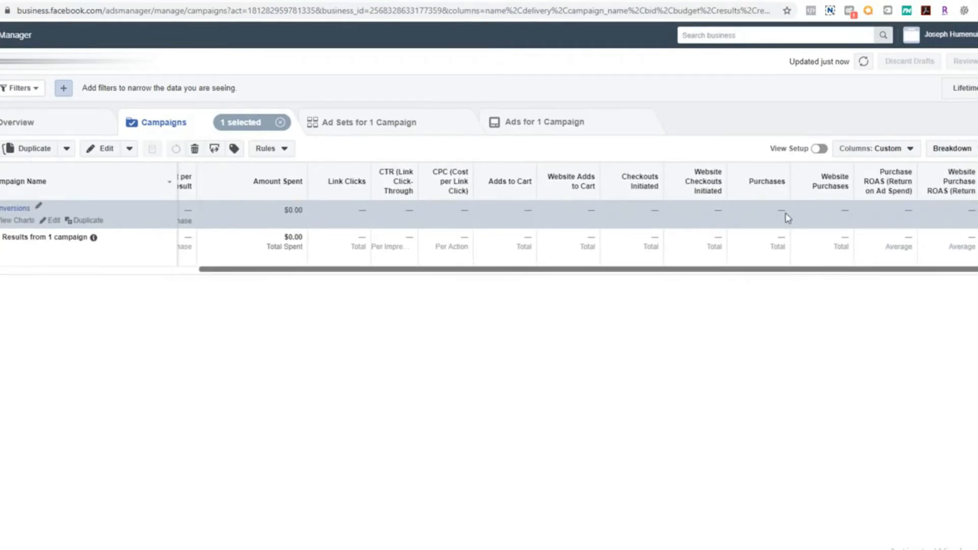
click(882, 148)
click(927, 356)
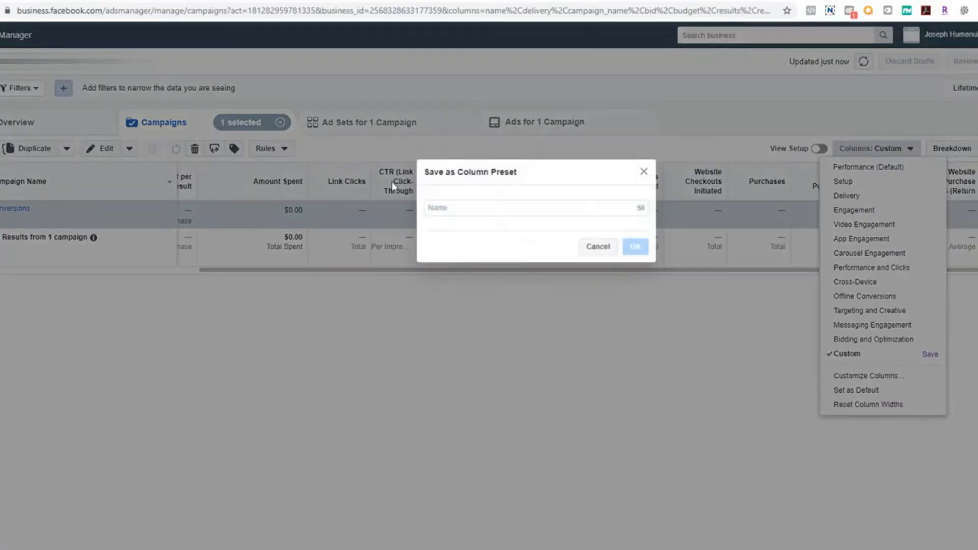
text(Foo)
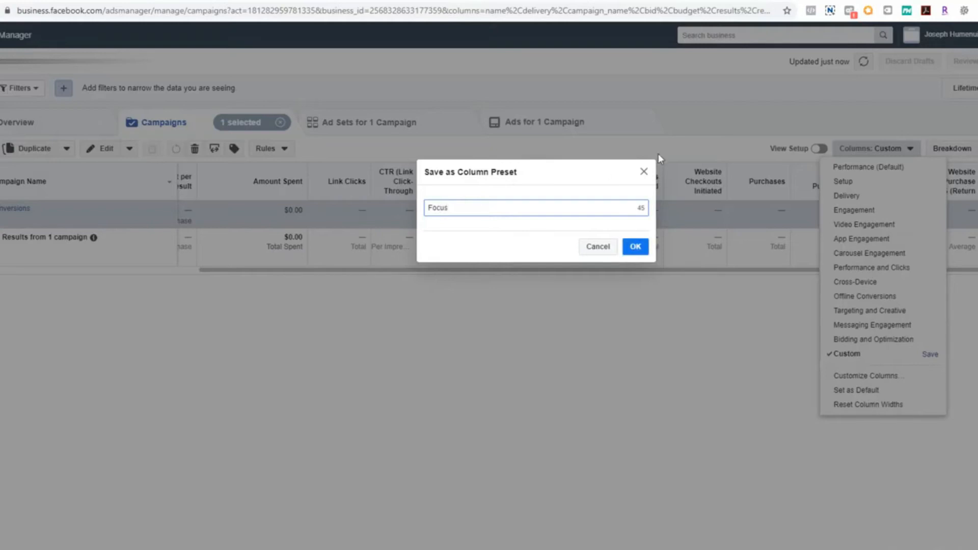
click(646, 247)
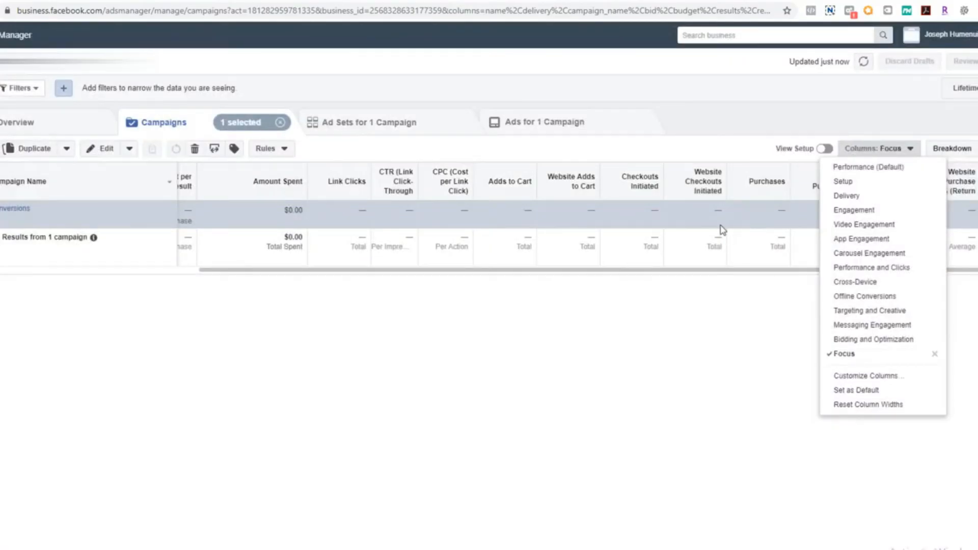
click(719, 319)
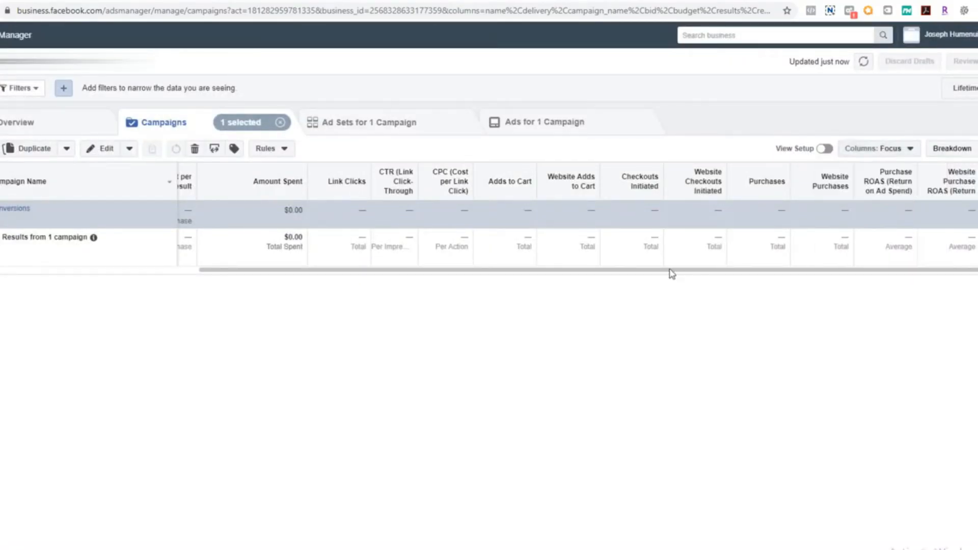
Step: Open the US,CA,GB - 25+ ad set of the Conversions campaign for editing and review its audience locations and detailed targeting
drag(668, 271, 374, 266)
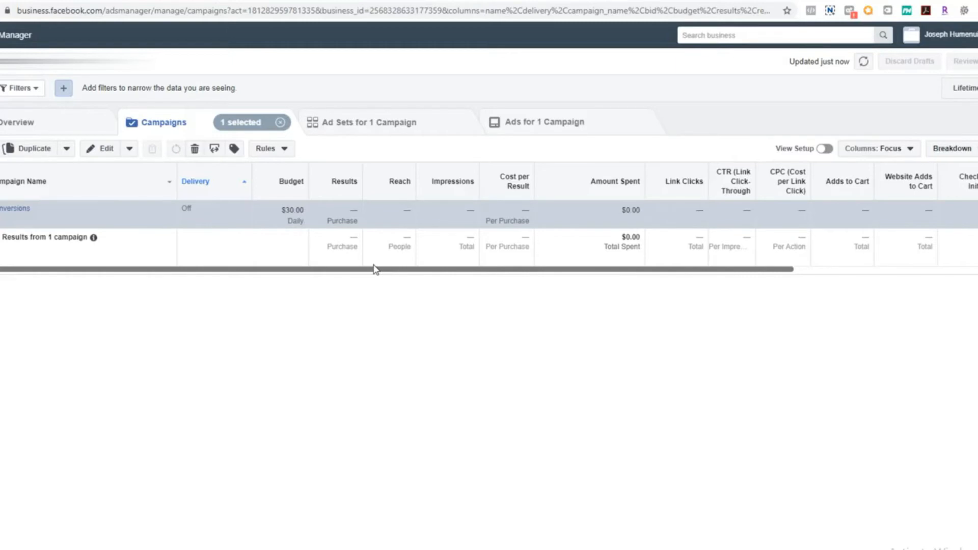
click(16, 210)
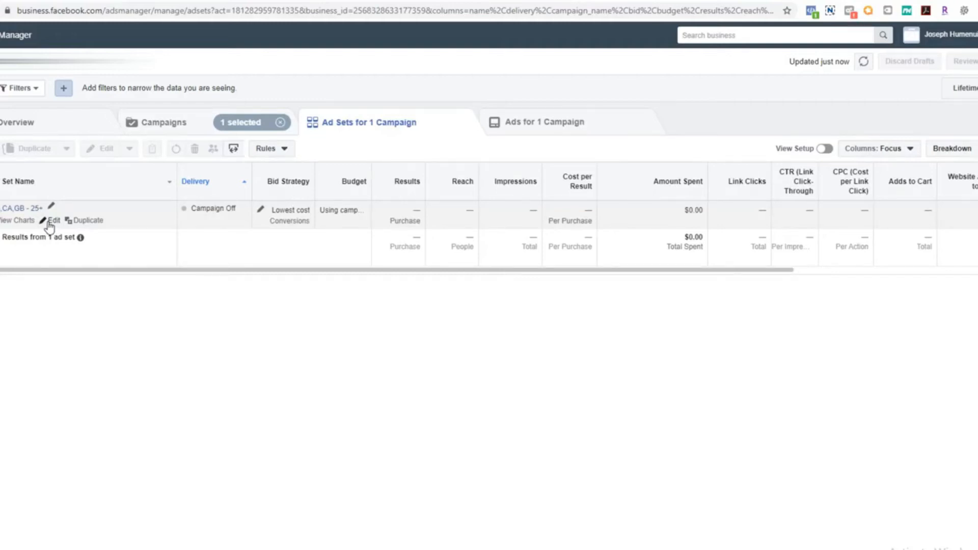
click(49, 224)
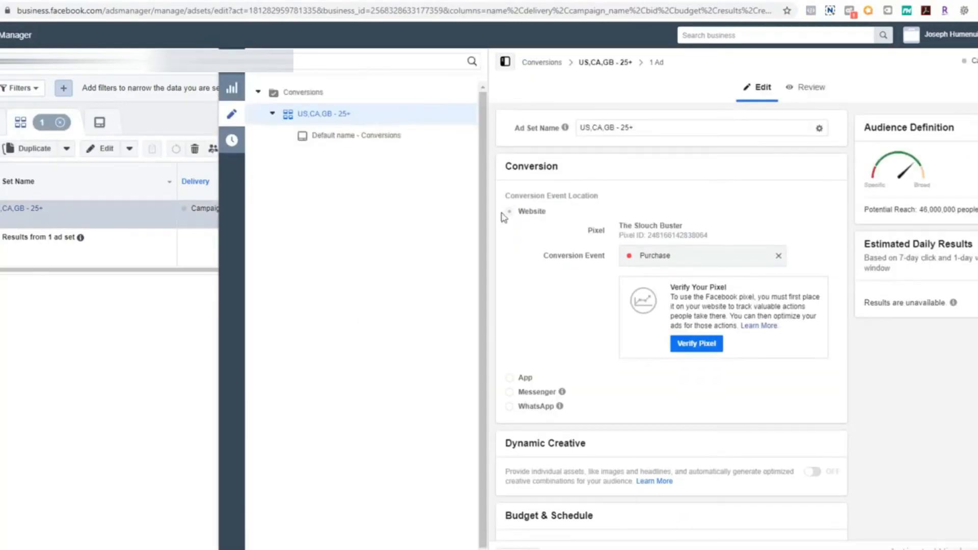
scroll(669, 324, down, 10)
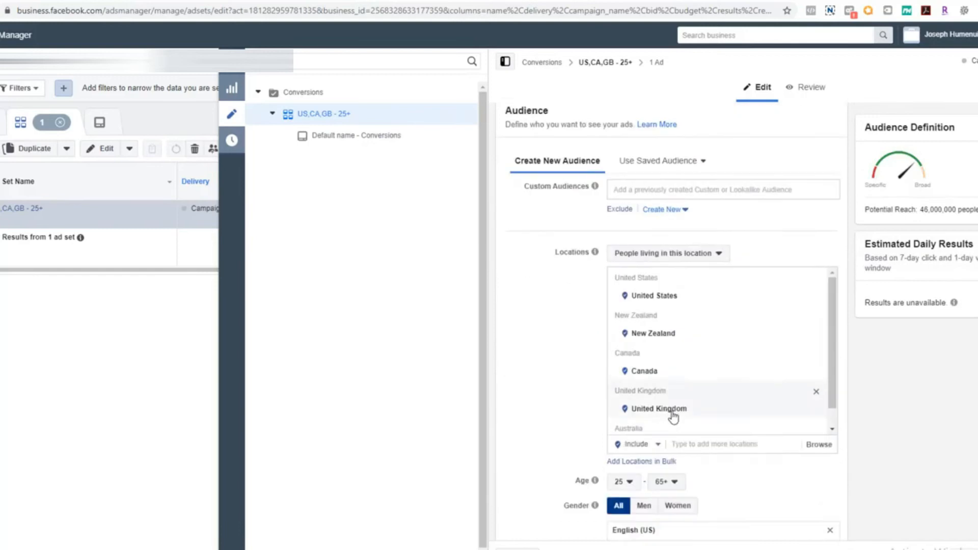
scroll(669, 324, down, 8)
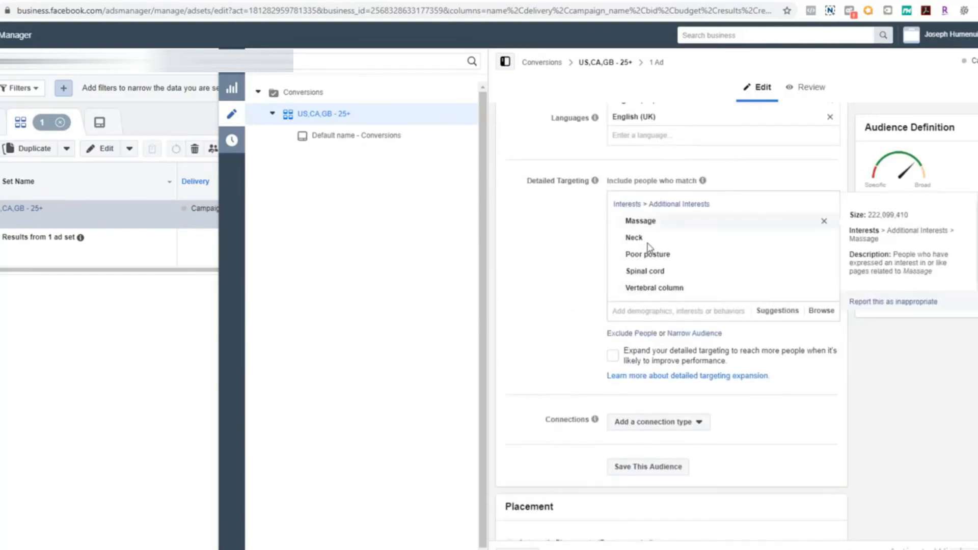
mouse_move(380, 115)
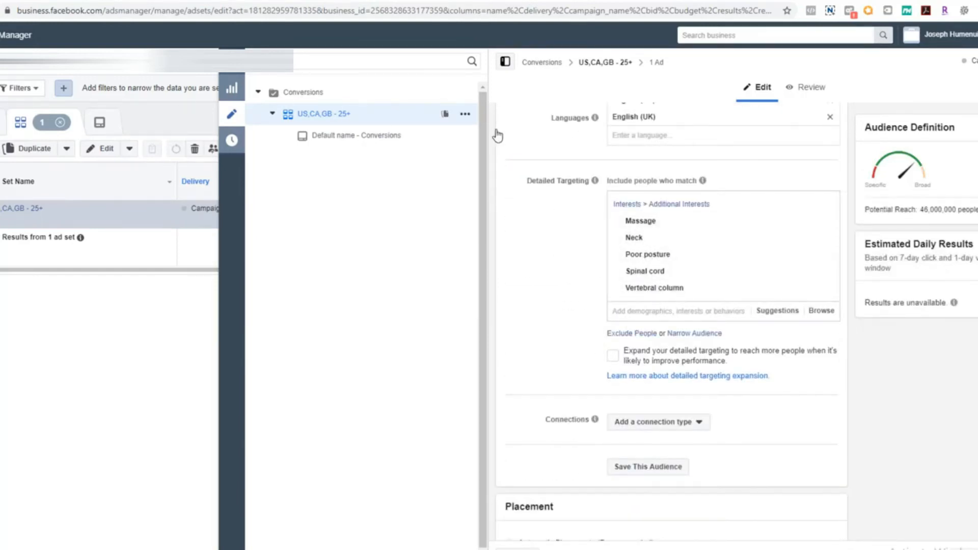
click(464, 115)
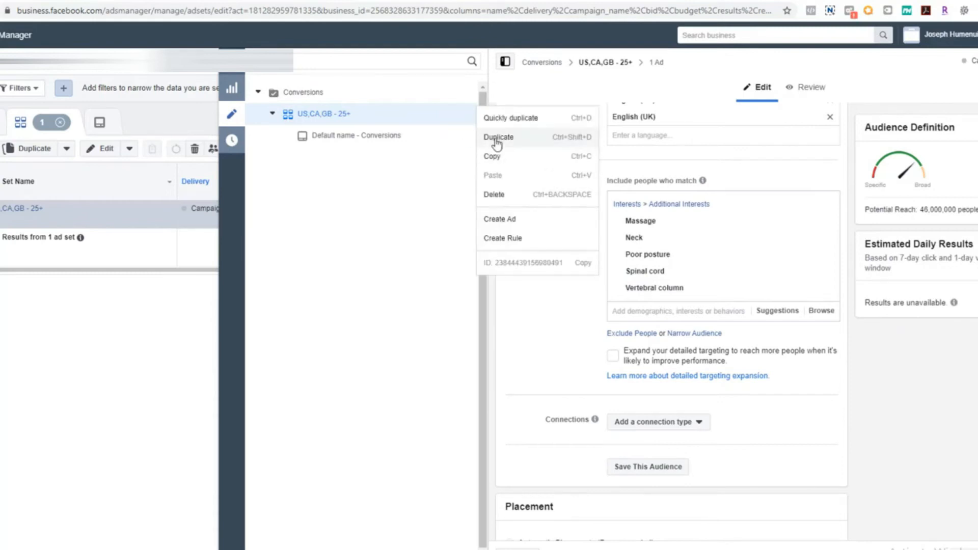
click(497, 142)
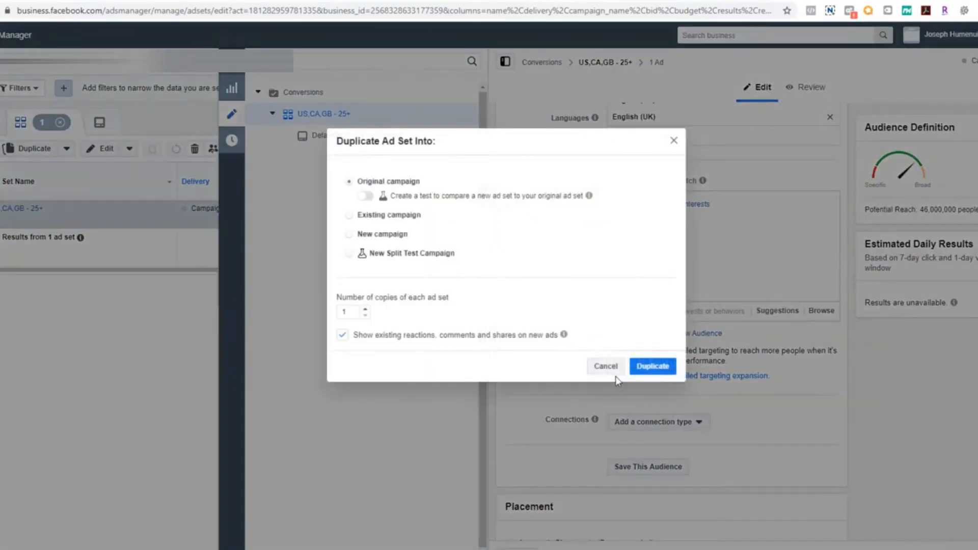
click(609, 368)
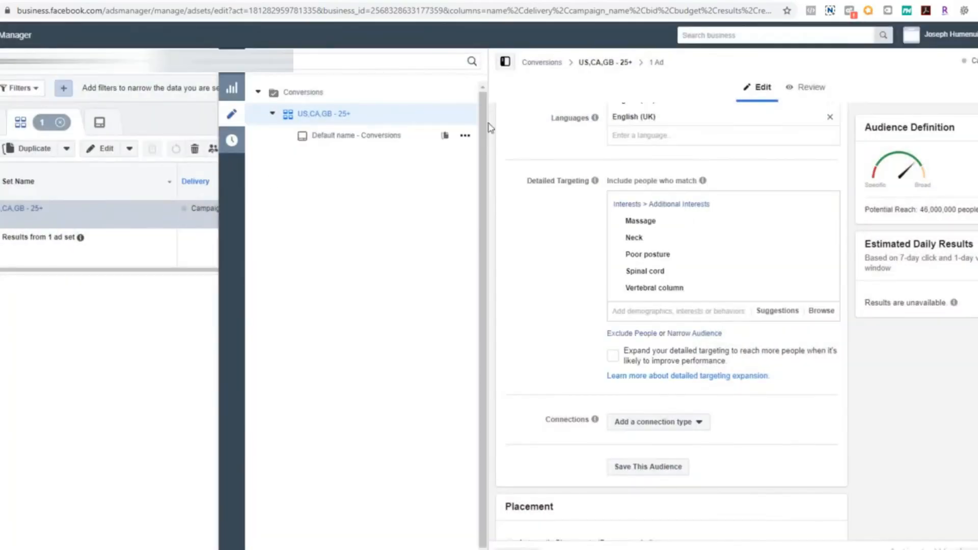
Step: Duplicate the Default name - Conversions ad within the original campaign to make two copies in its ad set
click(474, 136)
click(465, 137)
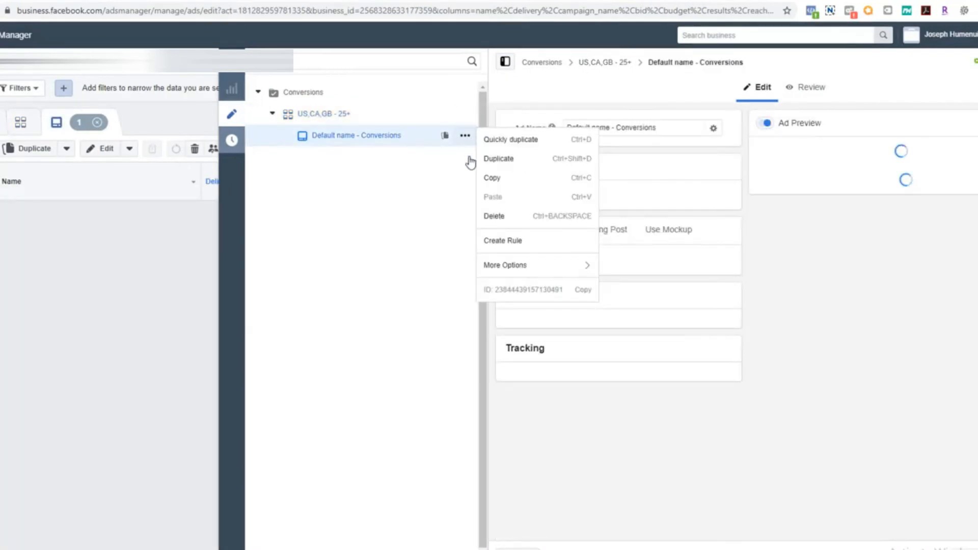
click(506, 158)
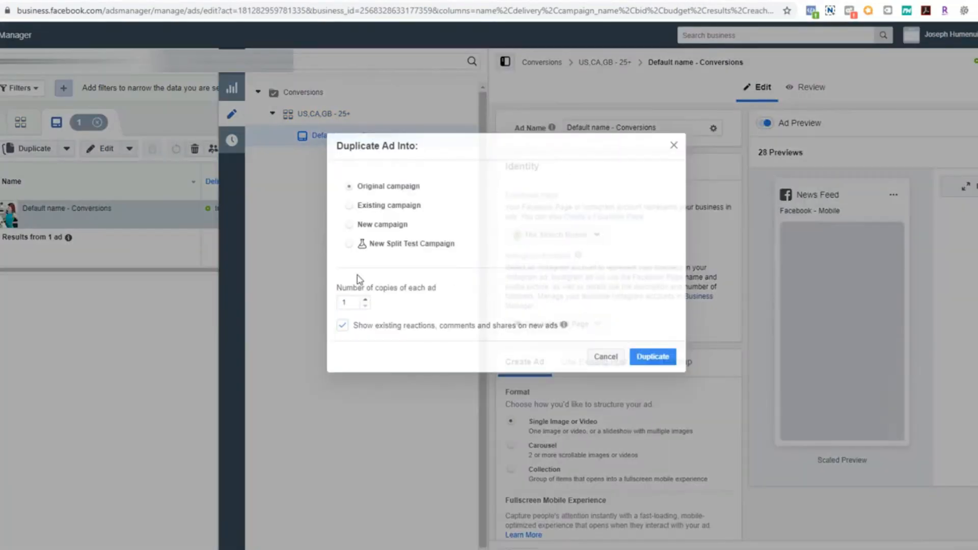
click(654, 360)
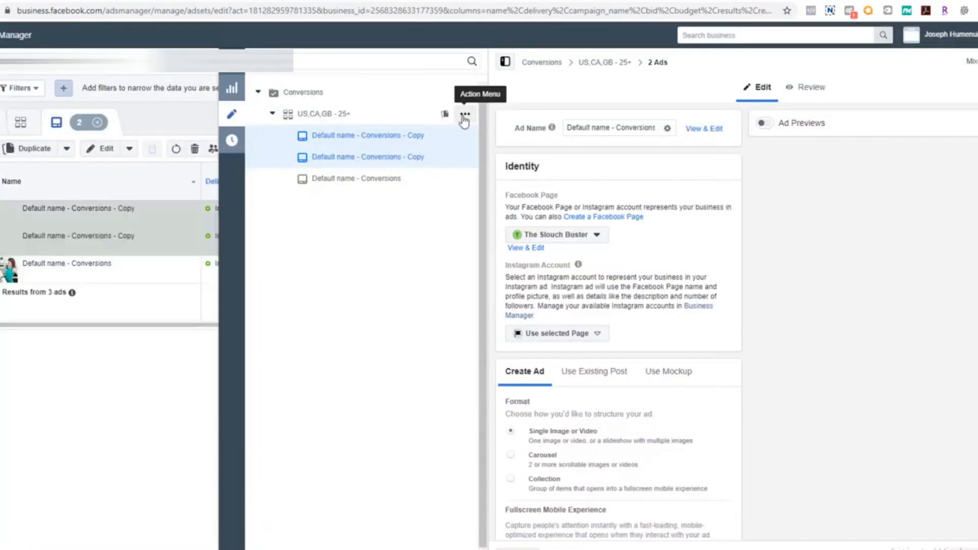
Step: Duplicate the US,CA,GB - 25+ ad set into the original campaign with 4 copies, showing existing reactions, comments and shares
click(464, 115)
click(504, 138)
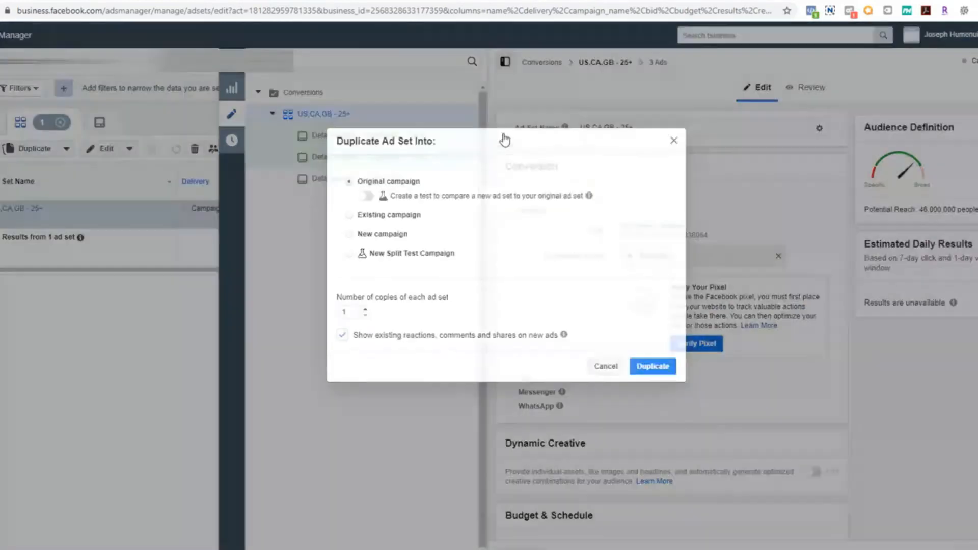
click(366, 310)
click(366, 310)
click(366, 310)
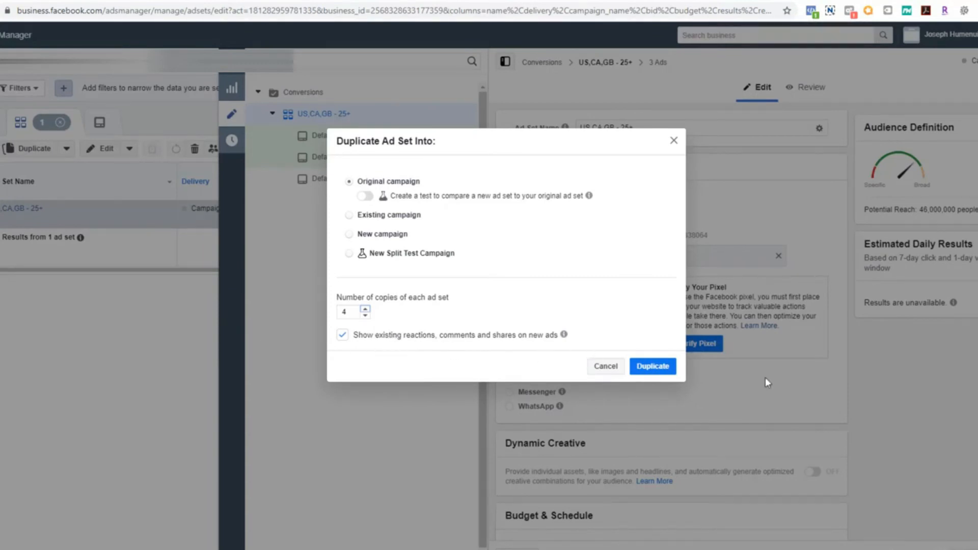
click(653, 367)
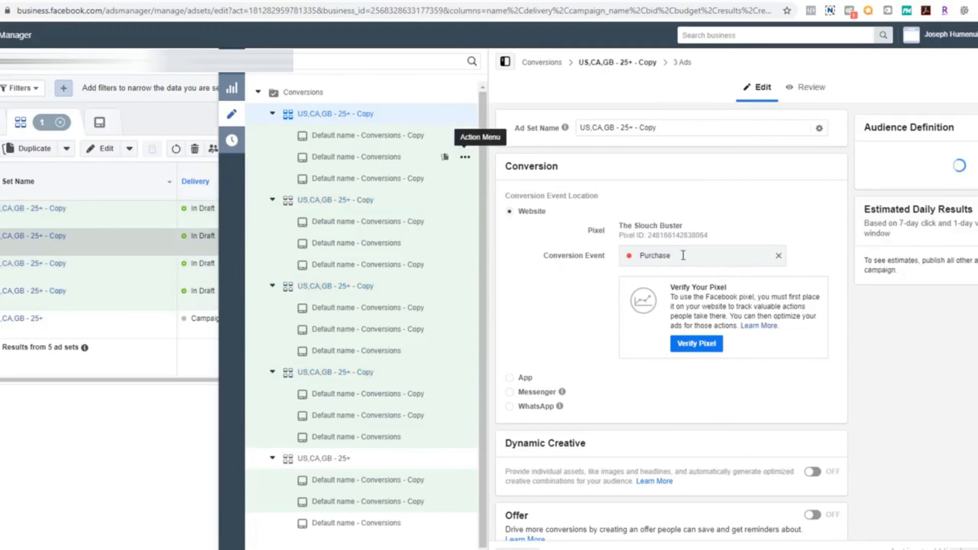
Step: Remove every detailed targeting interest except Massage from the first ad set copy and rename that ad set Massage
scroll(683, 260, down, 10)
scroll(797, 444, down, 5)
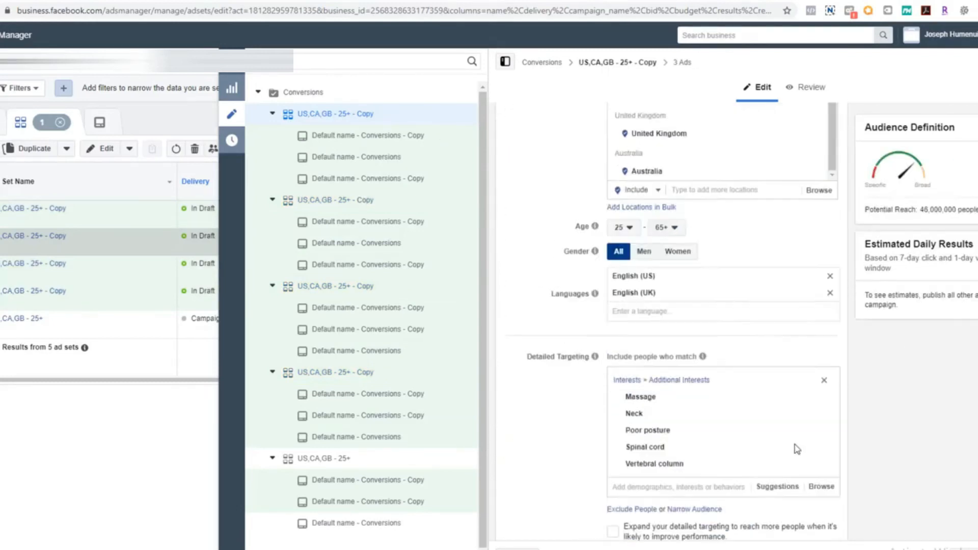
click(825, 355)
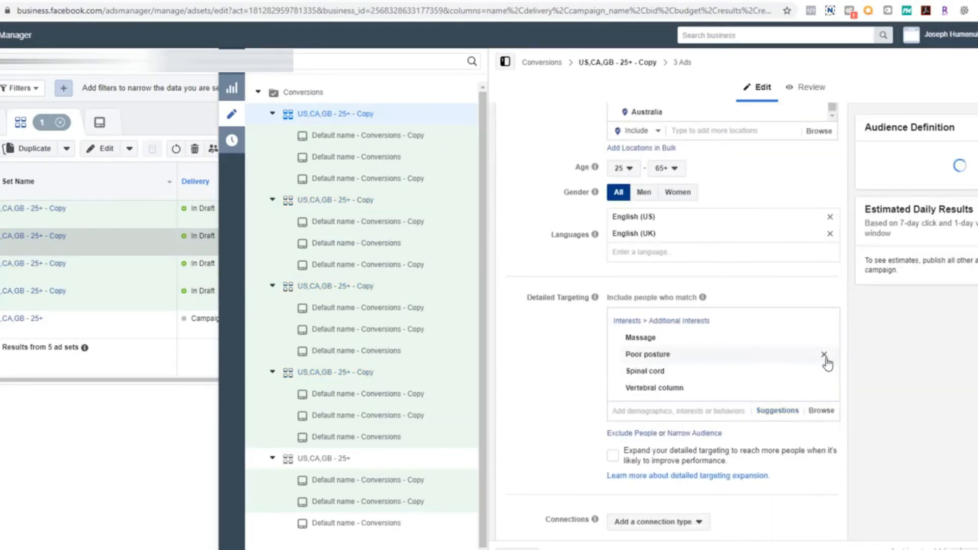
click(825, 355)
click(824, 355)
click(824, 356)
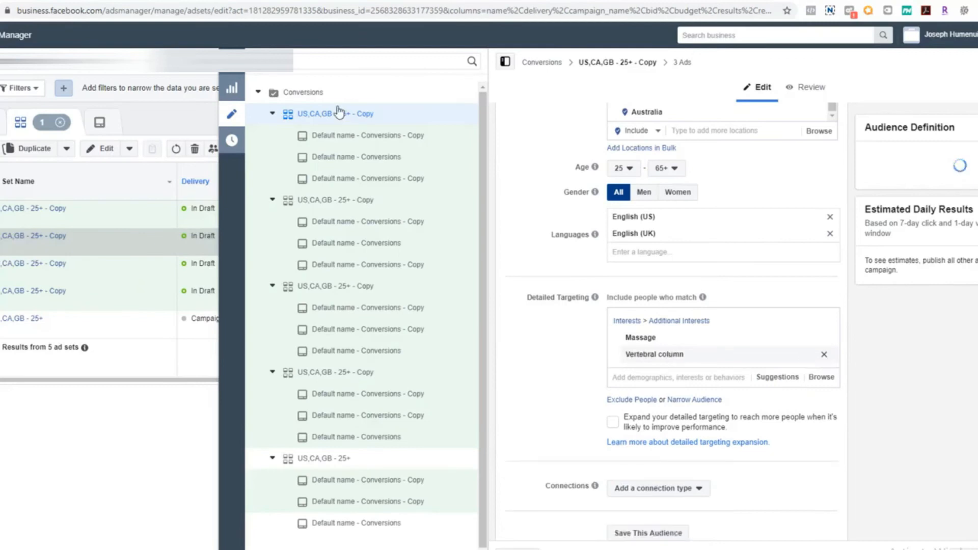
click(383, 114)
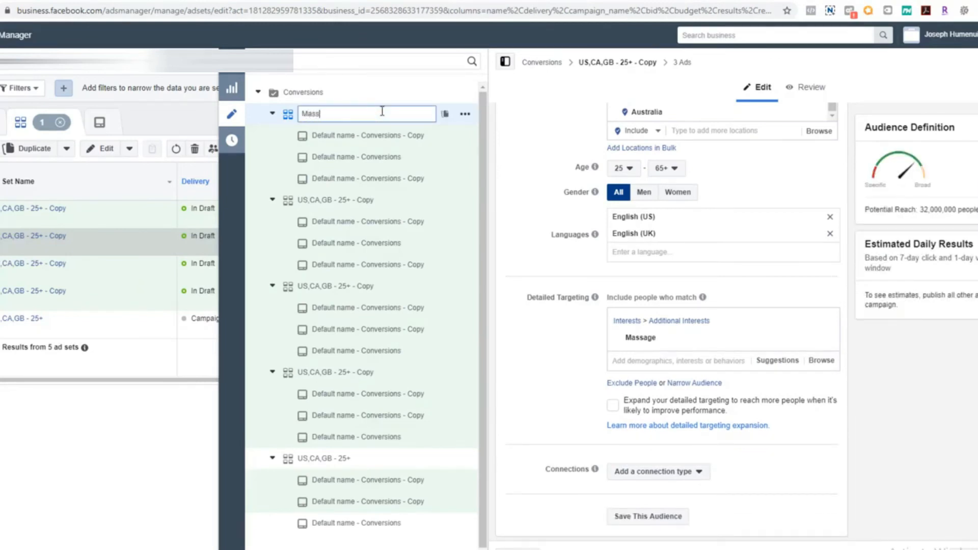
text(Massage)
key(Return)
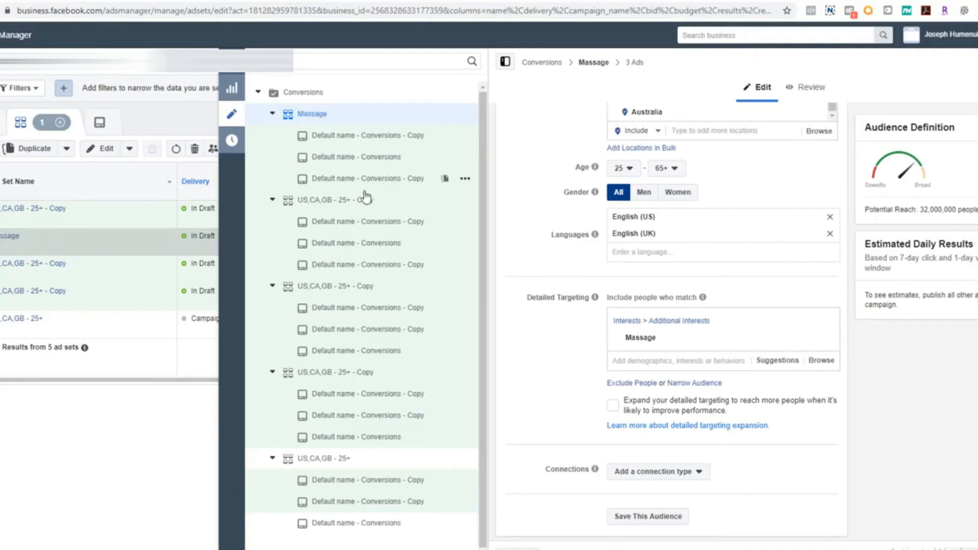
Step: Remove every detailed targeting interest except Neck from the second ad set copy and rename that ad set Neck
click(365, 200)
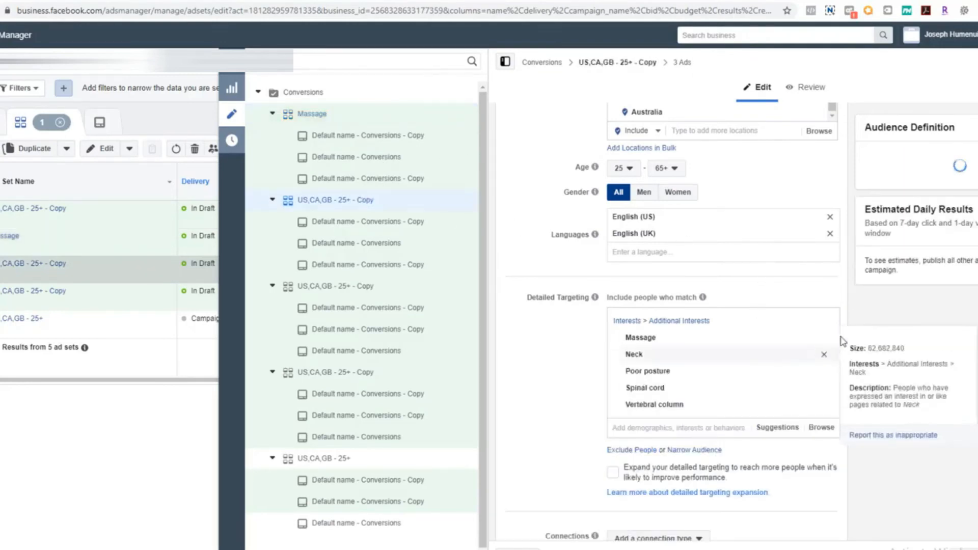
click(824, 338)
click(825, 354)
click(825, 355)
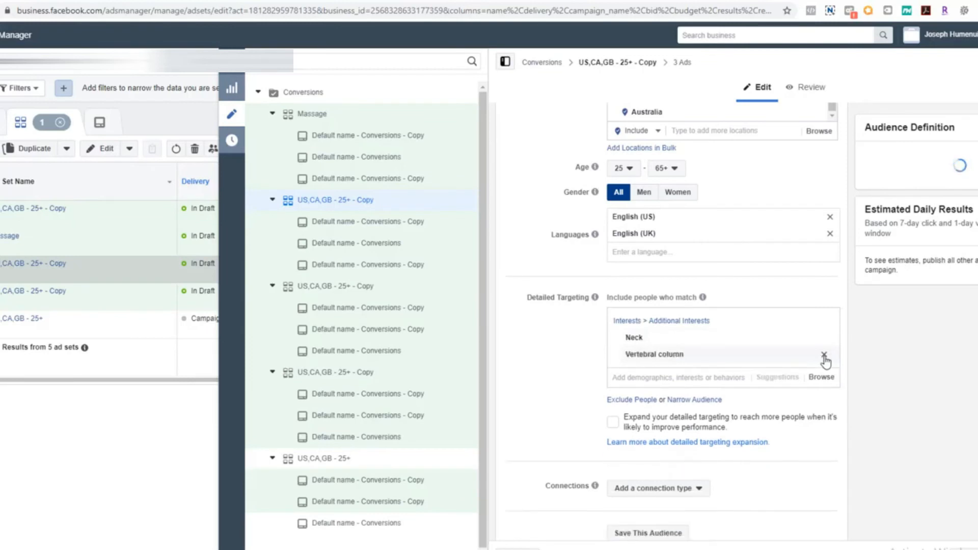
click(824, 356)
click(372, 200)
text(U)
text(eck)
key(Return)
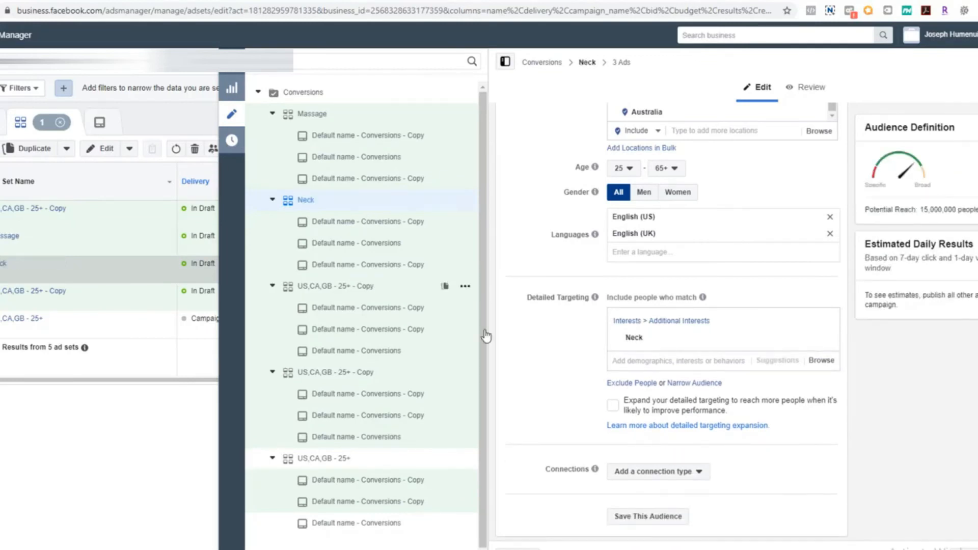
Step: Rename the third US,CA,GB - 25+ ad set copy as Poor Posture
click(368, 288)
click(368, 288)
text(Poor Posture)
key(Return)
Step: Remove every detailed targeting interest except Spinal cord from the fourth ad set copy and rename that ad set Spinal Cord
click(473, 376)
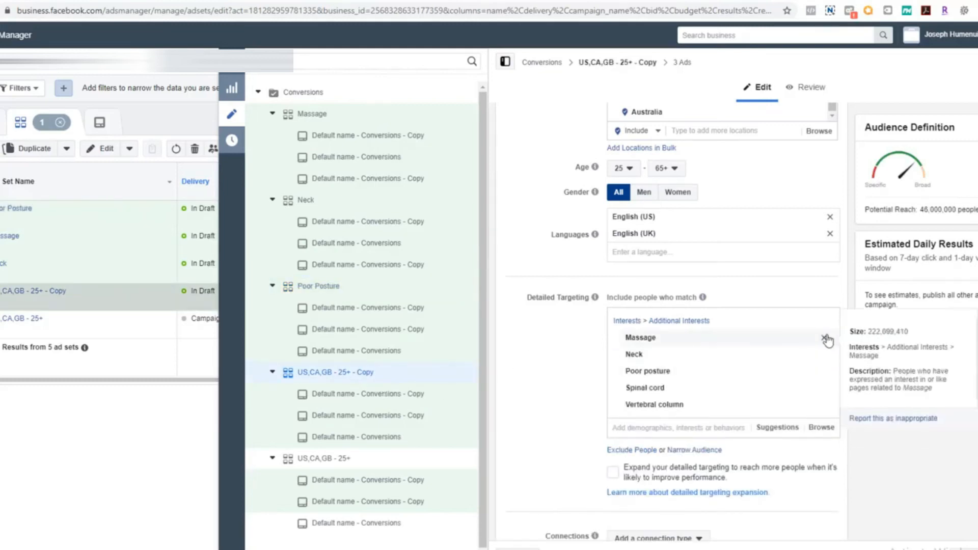
click(824, 339)
click(825, 338)
click(824, 338)
click(824, 356)
click(389, 373)
drag(389, 373, 261, 383)
text(Spial Cord)
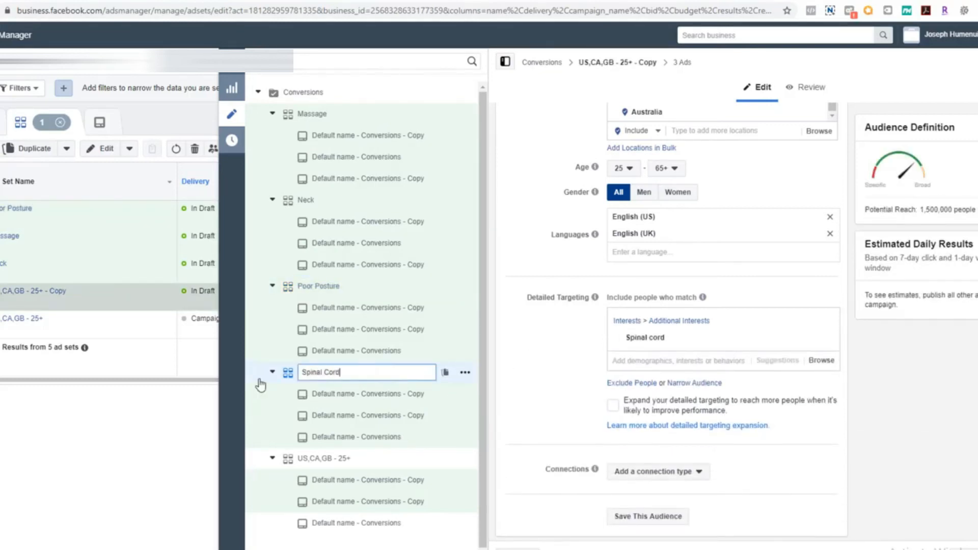
key(Return)
Step: Remove every detailed targeting interest except Vertebral column from the original US,CA,GB - 25+ ad set and rename it Vertebral Column
click(334, 463)
click(826, 339)
click(826, 339)
click(826, 339)
click(825, 339)
click(381, 460)
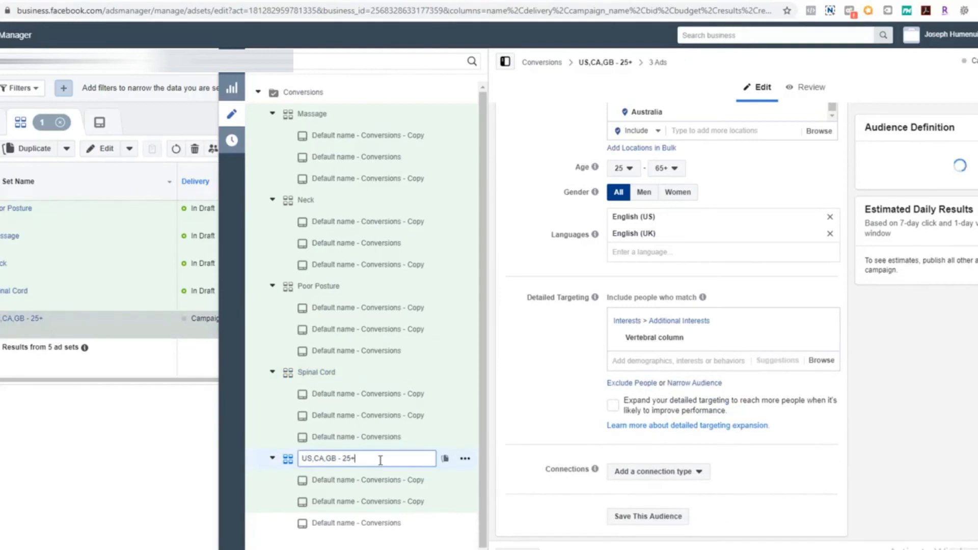
key(ctrl+a)
text(Cer)
text(tebral Column)
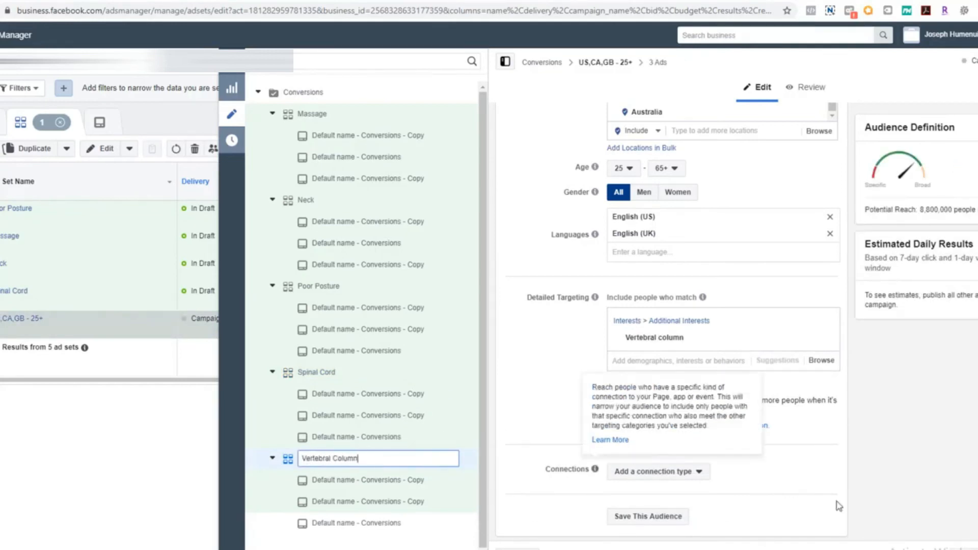
key(Return)
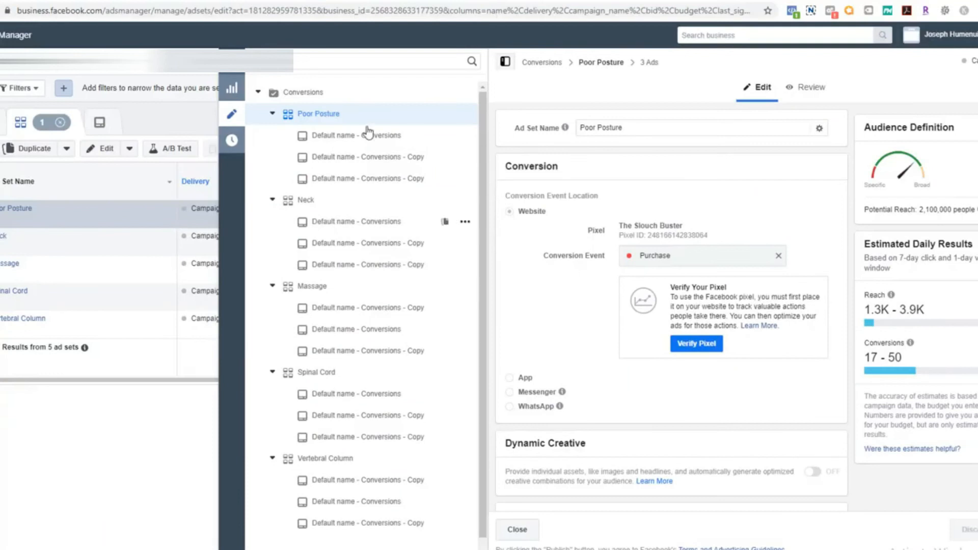
Step: Open the Facebook post with comments for the Poor Posture ad set's first ad and copy the post ID from its URL
click(352, 137)
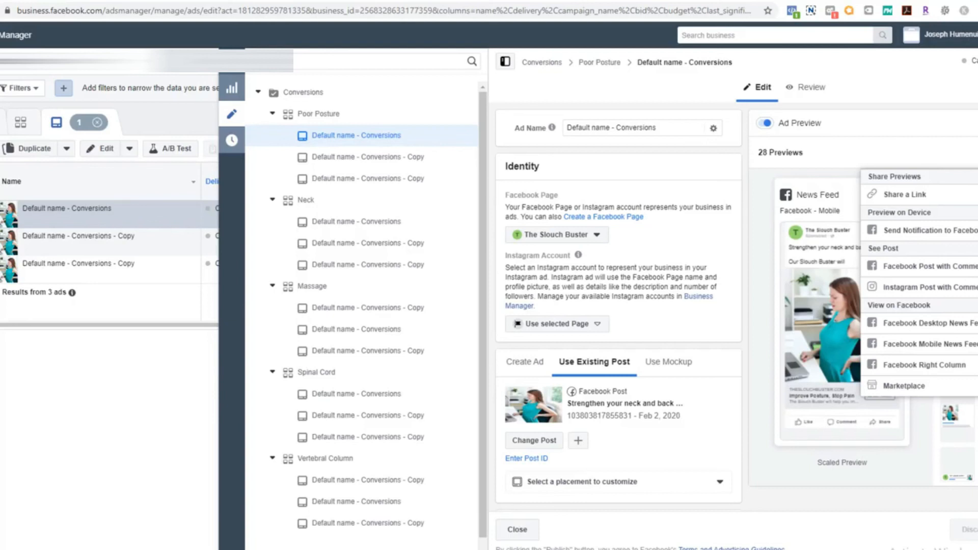
click(896, 274)
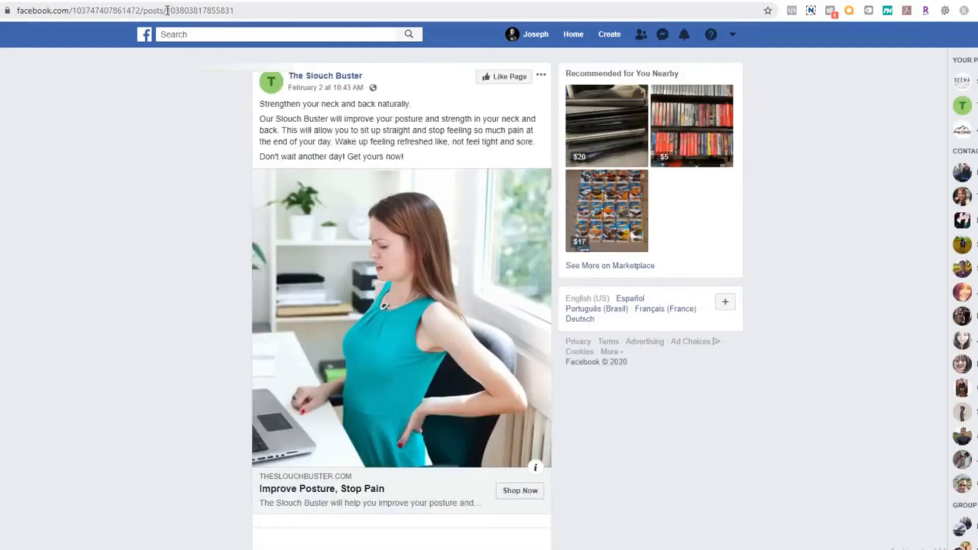
drag(167, 11, 341, 12)
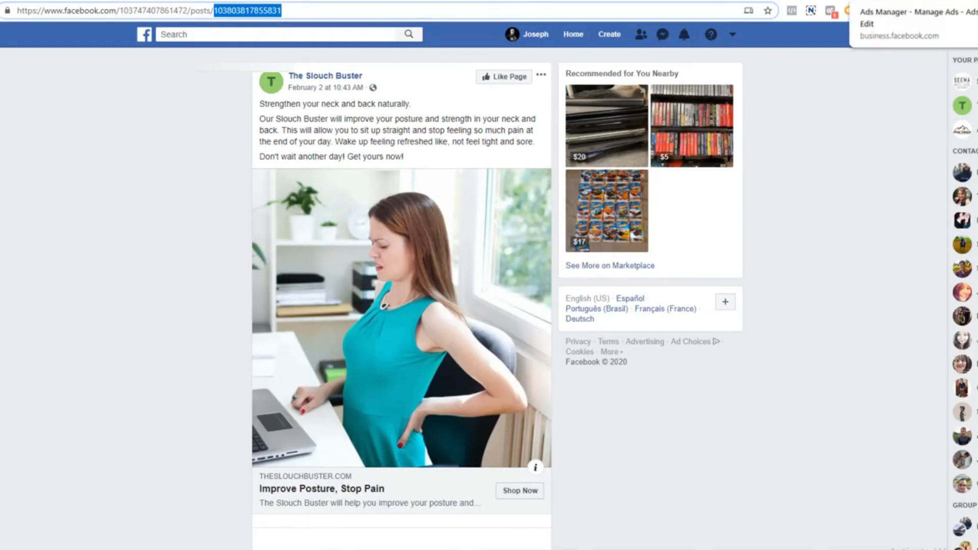
Step: Return to Ads Manager, select all ads from Poor Posture through Vertebral Column, and submit the copied post ID as their existing post
click(867, 0)
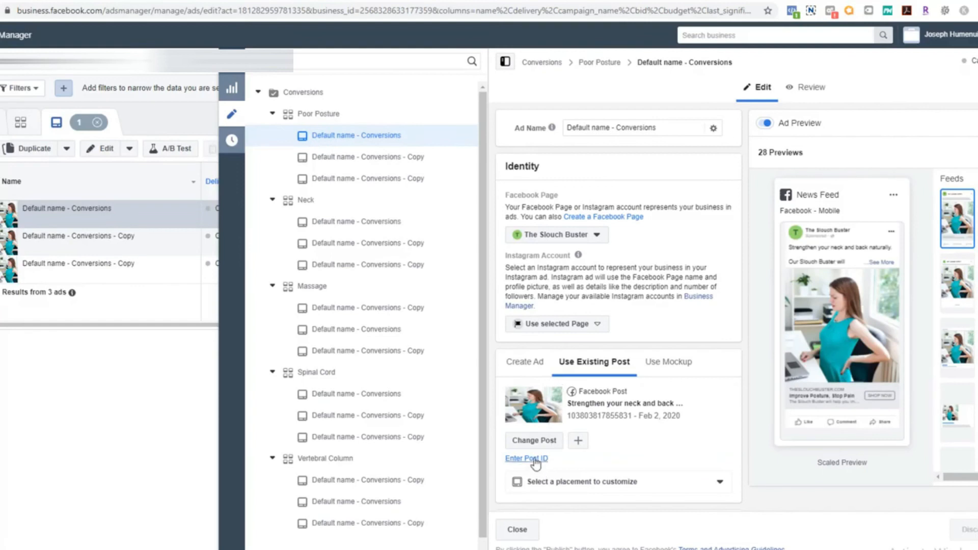
shift+click(346, 526)
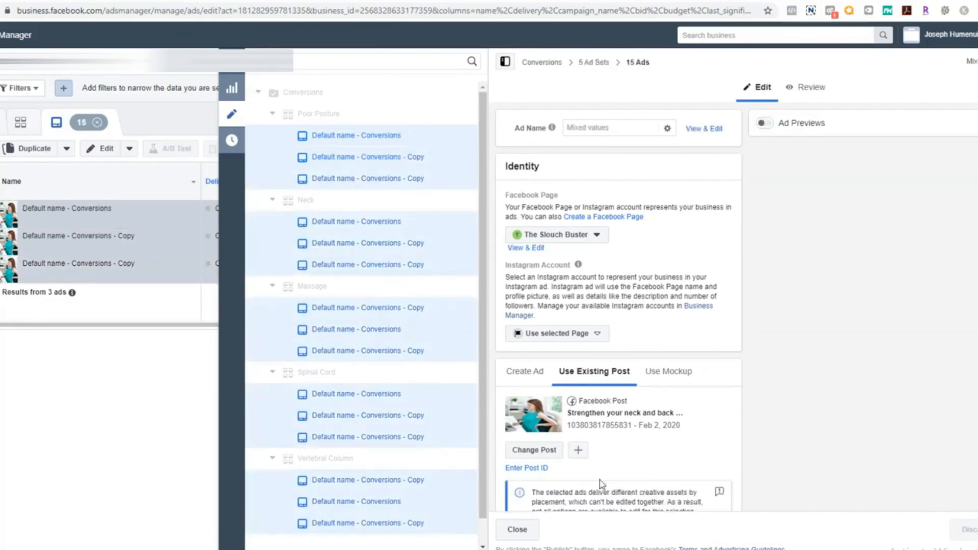
click(523, 468)
click(560, 473)
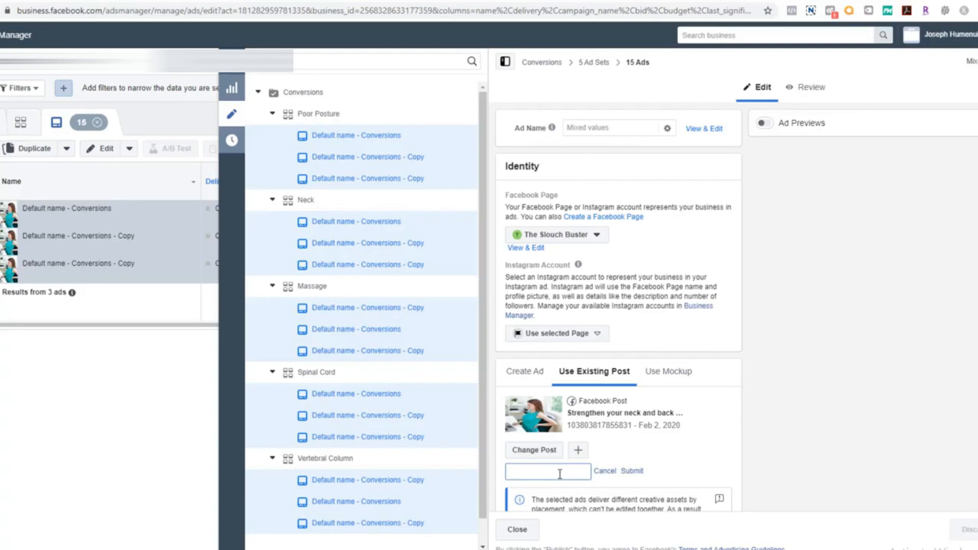
key(ctrl+v)
click(633, 473)
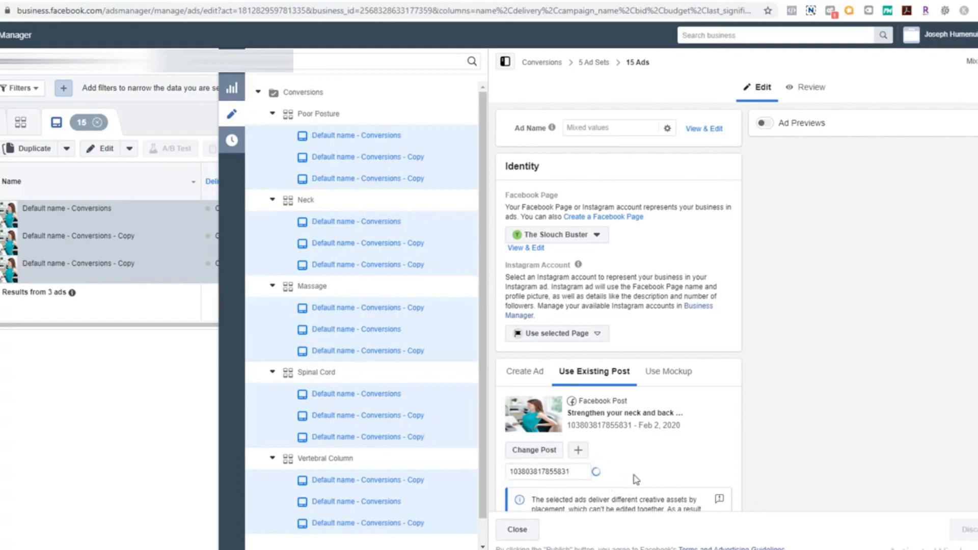